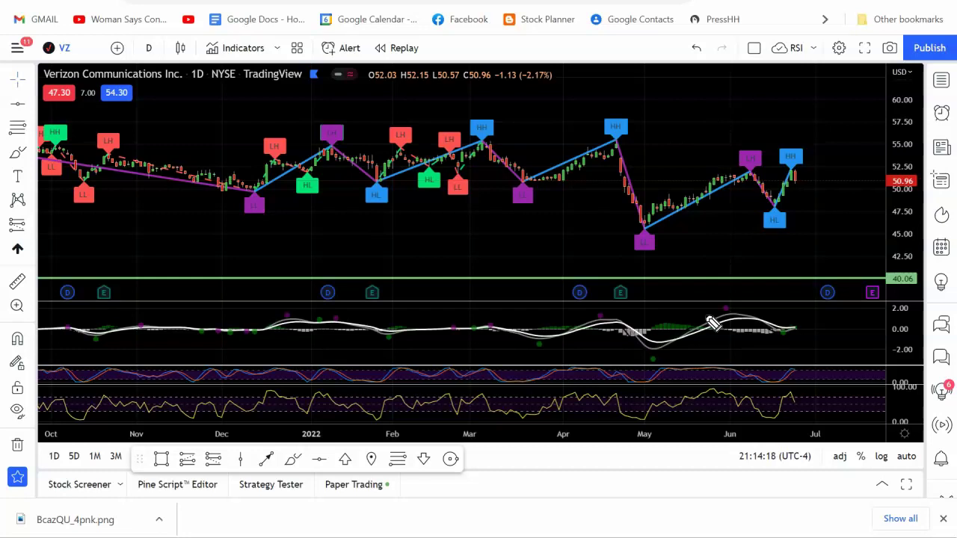
- Circle and arrow the MACD crossover, add curved arrows in the middle and RSI panes, and circle the latest HH
{"action": "mouse_move", "coordinate": [712, 322]}
{"action": "left_mouse_down"}
{"action": "mouse_move", "coordinate": [726, 338]}
{"action": "mouse_move", "coordinate": [734, 310]}
{"action": "mouse_move", "coordinate": [799, 321]}
{"action": "left_mouse_up"}
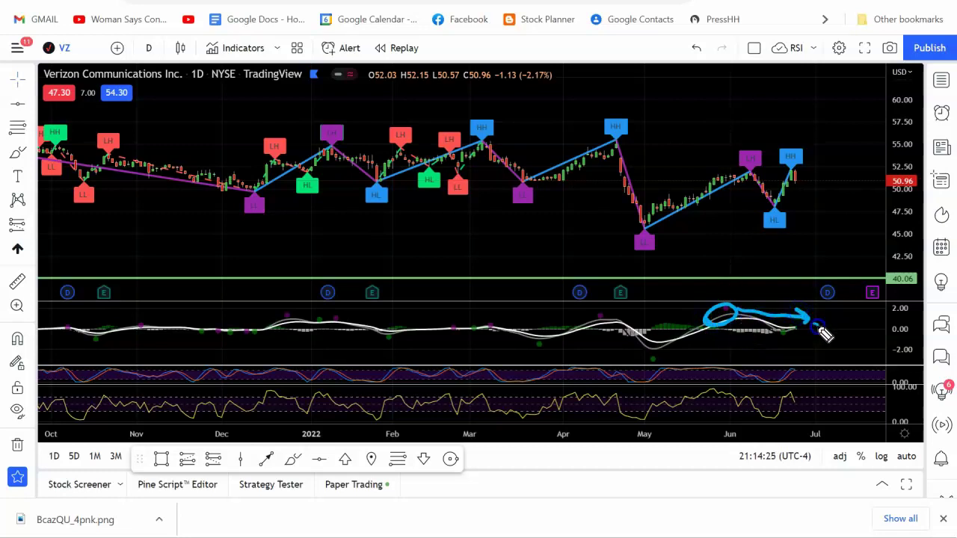
{"action": "mouse_move", "coordinate": [813, 336]}
{"action": "left_mouse_down"}
{"action": "mouse_move", "coordinate": [798, 309]}
{"action": "mouse_move", "coordinate": [840, 302]}
{"action": "mouse_move", "coordinate": [830, 310]}
{"action": "mouse_move", "coordinate": [854, 336]}
{"action": "mouse_move", "coordinate": [814, 352]}
{"action": "left_mouse_up"}
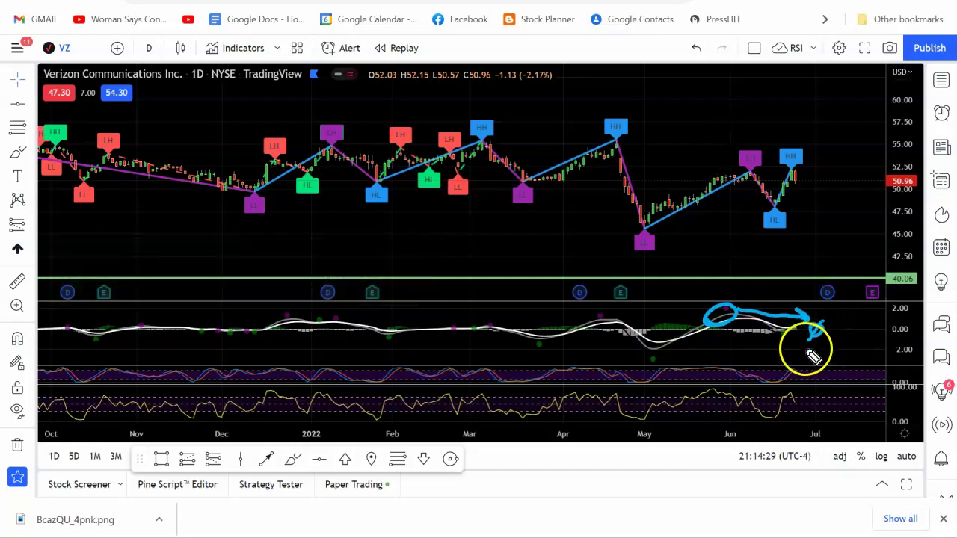
{"action": "left_click_drag", "start_coordinate": [775, 387], "coordinate": [801, 365]}
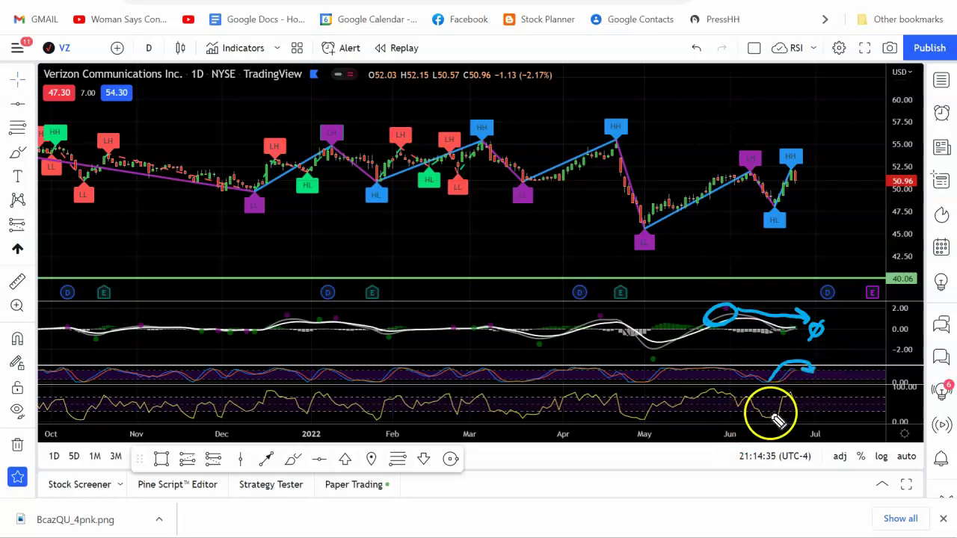
{"action": "left_click_drag", "start_coordinate": [761, 409], "coordinate": [783, 401]}
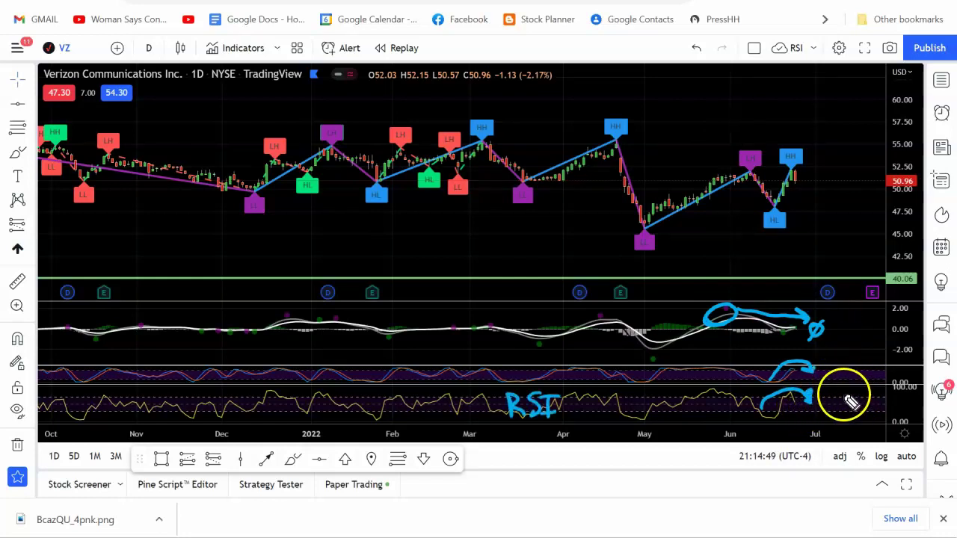
{"action": "mouse_move", "coordinate": [814, 181]}
{"action": "left_mouse_down"}
{"action": "mouse_move", "coordinate": [785, 183]}
{"action": "mouse_move", "coordinate": [813, 180]}
{"action": "left_mouse_up"}
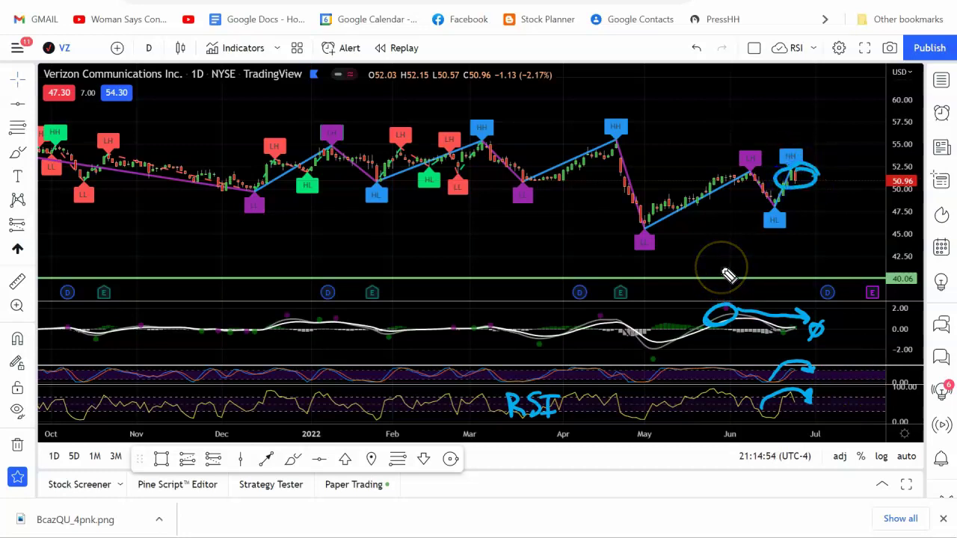
- Write a question mark above the latest HH and trace the rising lows from the May low
{"action": "left_click_drag", "start_coordinate": [779, 103], "coordinate": [790, 126]}
{"action": "mouse_move", "coordinate": [664, 225]}
{"action": "left_mouse_down"}
{"action": "mouse_move", "coordinate": [731, 197]}
{"action": "mouse_move", "coordinate": [748, 203]}
{"action": "mouse_move", "coordinate": [769, 186]}
{"action": "mouse_move", "coordinate": [715, 214]}
{"action": "mouse_move", "coordinate": [745, 220]}
{"action": "mouse_move", "coordinate": [649, 180]}
{"action": "mouse_move", "coordinate": [619, 145]}
{"action": "mouse_move", "coordinate": [645, 239]}
{"action": "mouse_move", "coordinate": [659, 239]}
{"action": "mouse_move", "coordinate": [746, 169]}
{"action": "mouse_move", "coordinate": [752, 175]}
{"action": "mouse_move", "coordinate": [736, 176]}
{"action": "left_mouse_up"}
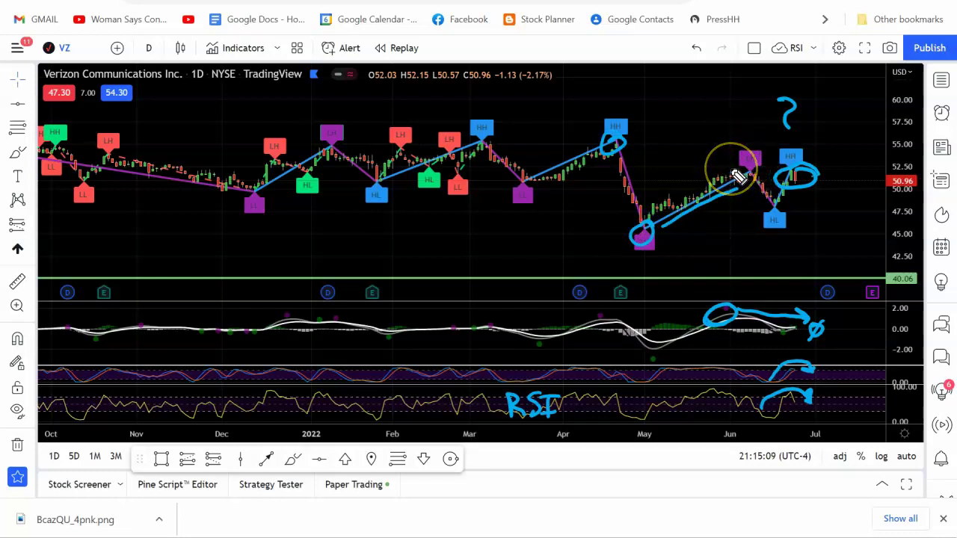
{"action": "left_click_drag", "start_coordinate": [700, 249], "coordinate": [701, 249]}
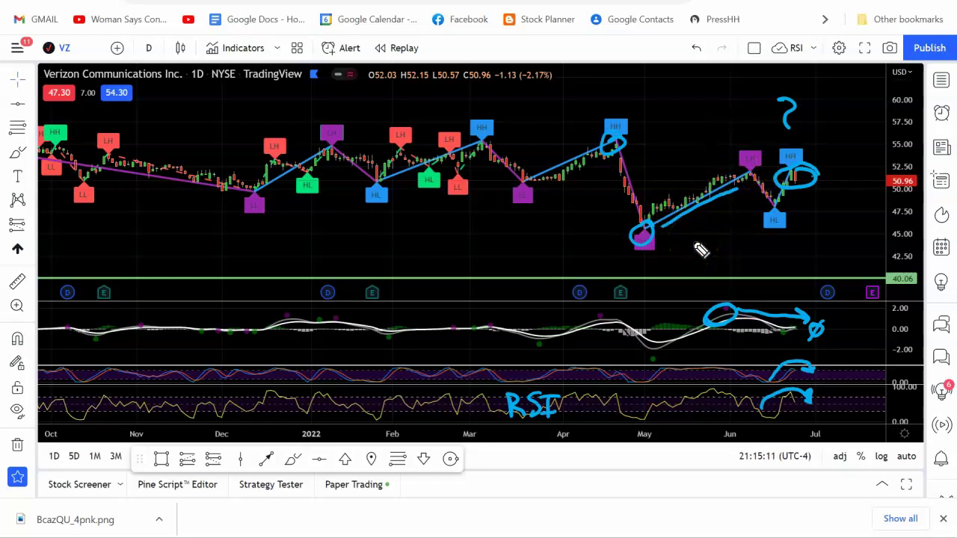
{"action": "left_click", "coordinate": [800, 117]}
- Circle the April HH and the May low, and sketch a downward arrow after the latest HH
{"action": "mouse_move", "coordinate": [798, 168]}
{"action": "left_mouse_down"}
{"action": "mouse_move", "coordinate": [801, 186]}
{"action": "mouse_move", "coordinate": [842, 213]}
{"action": "left_mouse_up"}
{"action": "mouse_move", "coordinate": [727, 248]}
{"action": "left_mouse_down"}
{"action": "mouse_move", "coordinate": [668, 273]}
{"action": "mouse_move", "coordinate": [676, 252]}
{"action": "left_mouse_up"}
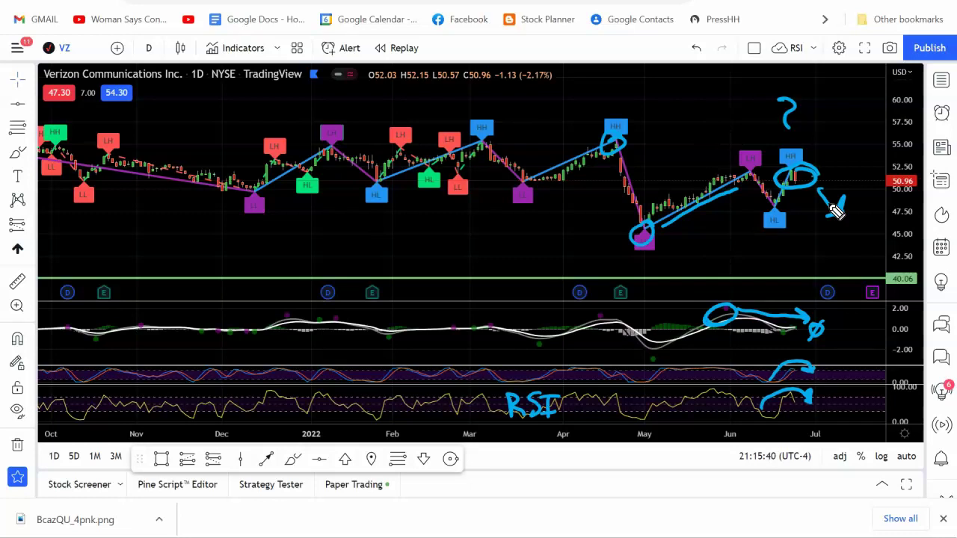
{"action": "mouse_move", "coordinate": [834, 212]}
{"action": "left_mouse_down"}
{"action": "mouse_move", "coordinate": [836, 190]}
{"action": "mouse_move", "coordinate": [843, 203]}
{"action": "mouse_move", "coordinate": [872, 206]}
{"action": "left_mouse_up"}
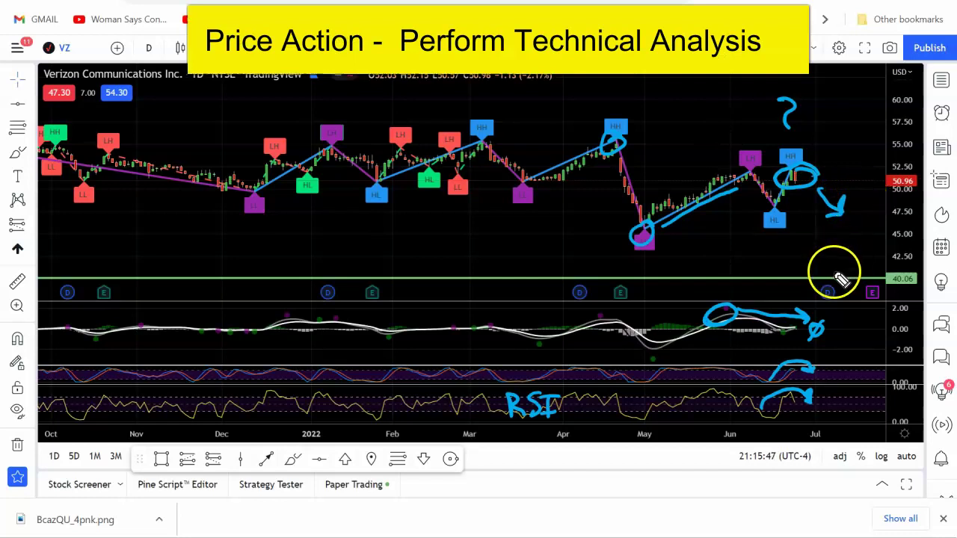
- Circle the 40.06 line near July and start handwriting a dollar figure beside it
{"action": "mouse_move", "coordinate": [852, 276]}
{"action": "left_mouse_down"}
{"action": "mouse_move", "coordinate": [862, 282]}
{"action": "mouse_move", "coordinate": [830, 283]}
{"action": "left_mouse_up"}
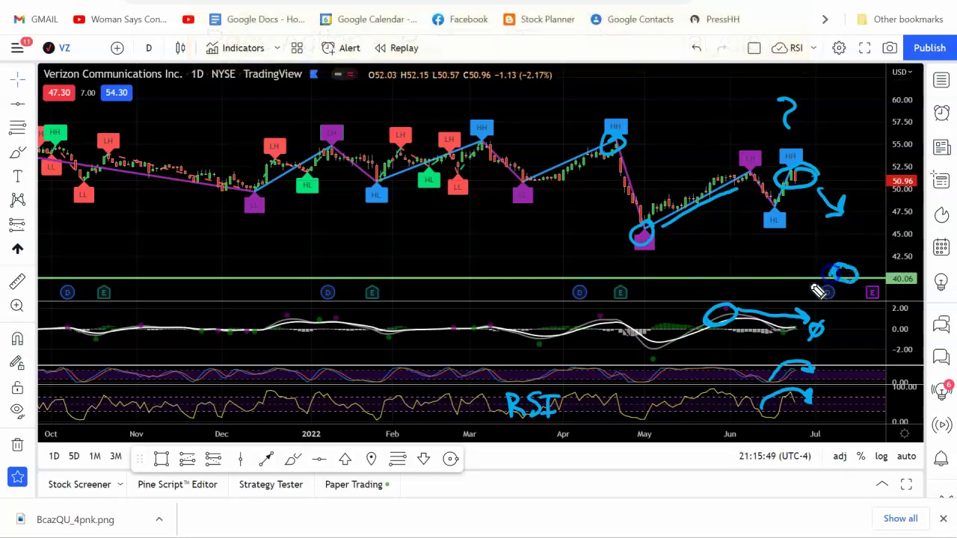
{"action": "mouse_move", "coordinate": [672, 273]}
{"action": "left_mouse_down"}
{"action": "mouse_move", "coordinate": [662, 286]}
{"action": "mouse_move", "coordinate": [672, 272]}
{"action": "left_mouse_up"}
{"action": "mouse_move", "coordinate": [615, 263]}
{"action": "left_mouse_down"}
{"action": "mouse_move", "coordinate": [615, 284]}
{"action": "mouse_move", "coordinate": [605, 289]}
{"action": "left_mouse_up"}
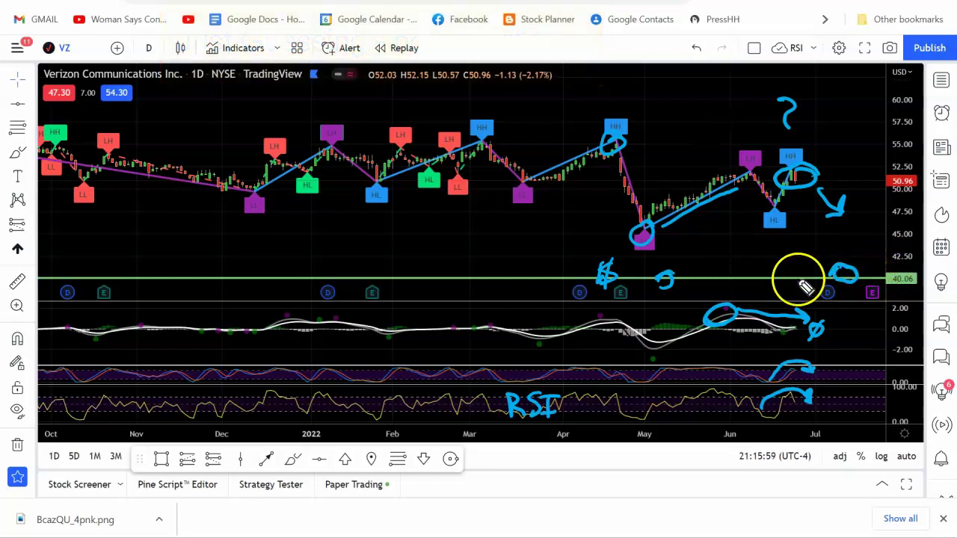
- Draw a small up arrow below the latest HL and a zigzag after the candles, then finish writing '$115B'
{"action": "left_click_drag", "start_coordinate": [755, 277], "coordinate": [776, 271]}
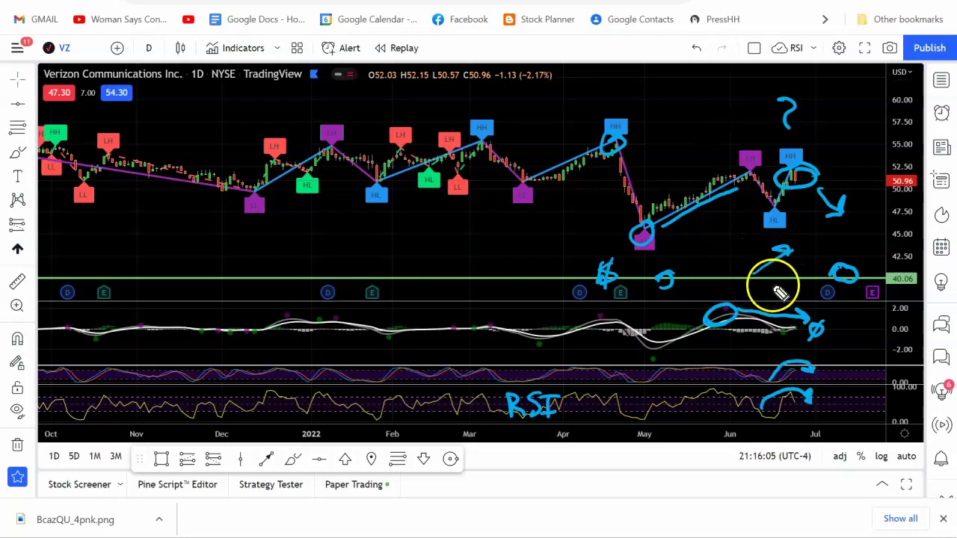
{"action": "left_click_drag", "start_coordinate": [826, 224], "coordinate": [910, 224]}
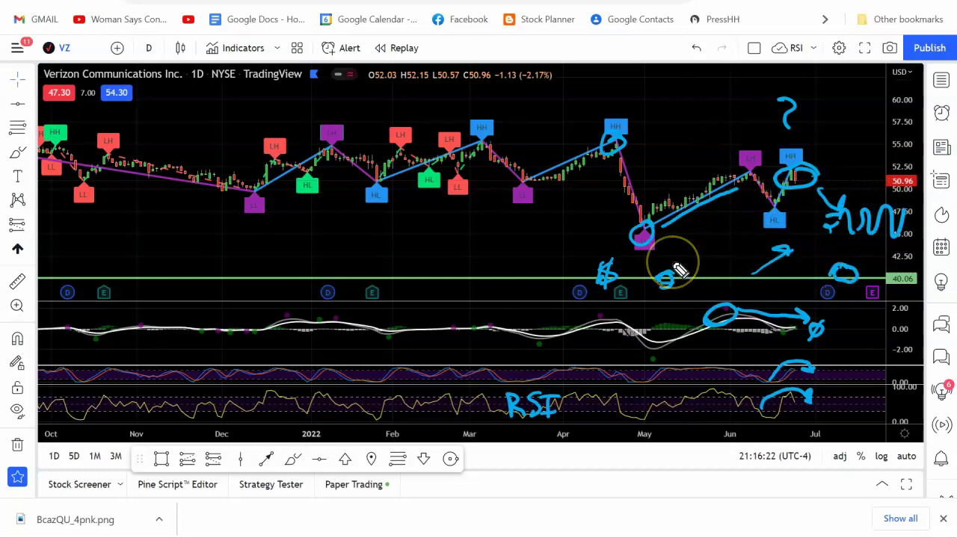
{"action": "left_click_drag", "start_coordinate": [625, 258], "coordinate": [623, 284]}
{"action": "left_click_drag", "start_coordinate": [636, 255], "coordinate": [636, 282]}
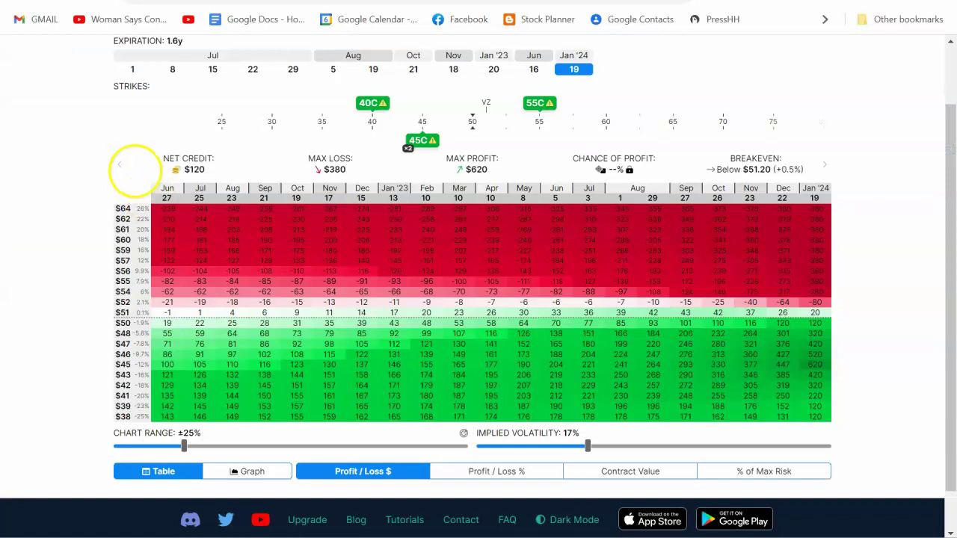
- Show the VZ call broken wing payoff graph, peaking at $620 near $45 with $380 max loss
{"action": "scroll", "coordinate": [127, 202], "scroll_direction": "up", "scroll_amount": 2}
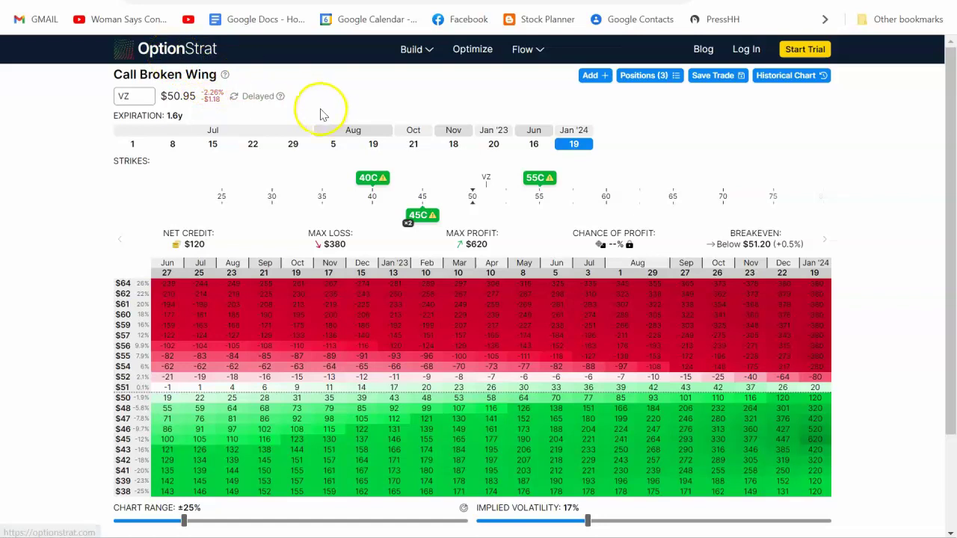
{"action": "scroll", "coordinate": [243, 299], "scroll_direction": "down", "scroll_amount": 2}
{"action": "left_click", "coordinate": [251, 424]}
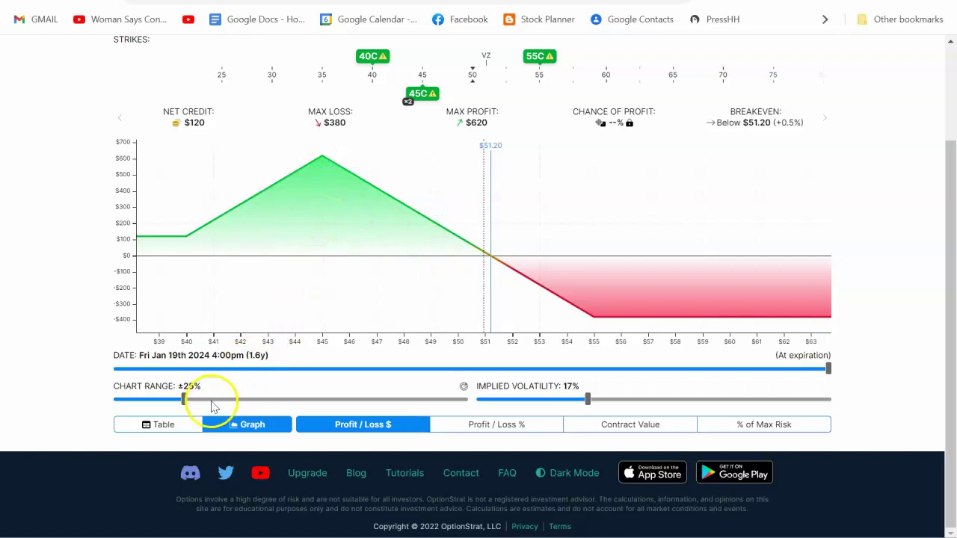
- Toggle the profit/loss between table and graph, ending on the table, and view the 40C and 45C leg details
{"action": "left_click", "coordinate": [188, 425]}
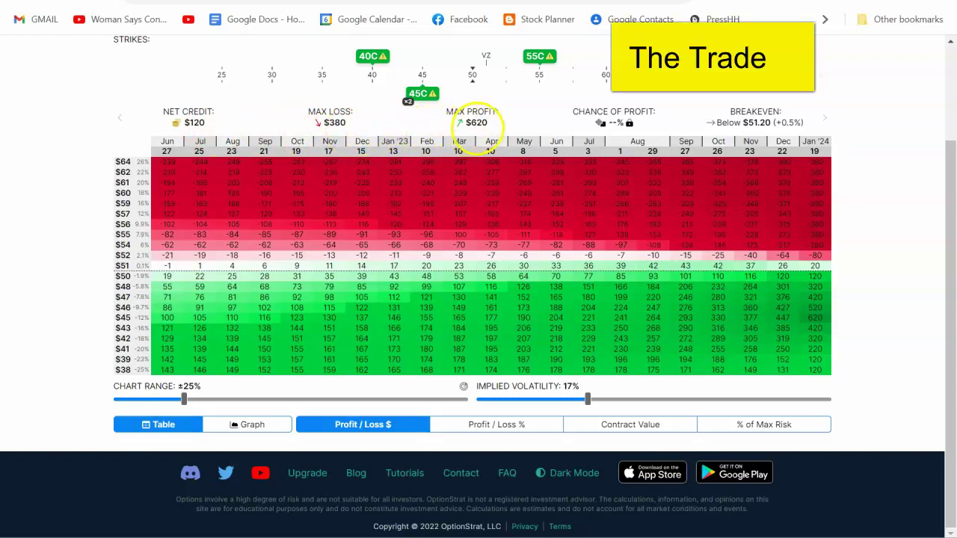
{"action": "left_click", "coordinate": [267, 426]}
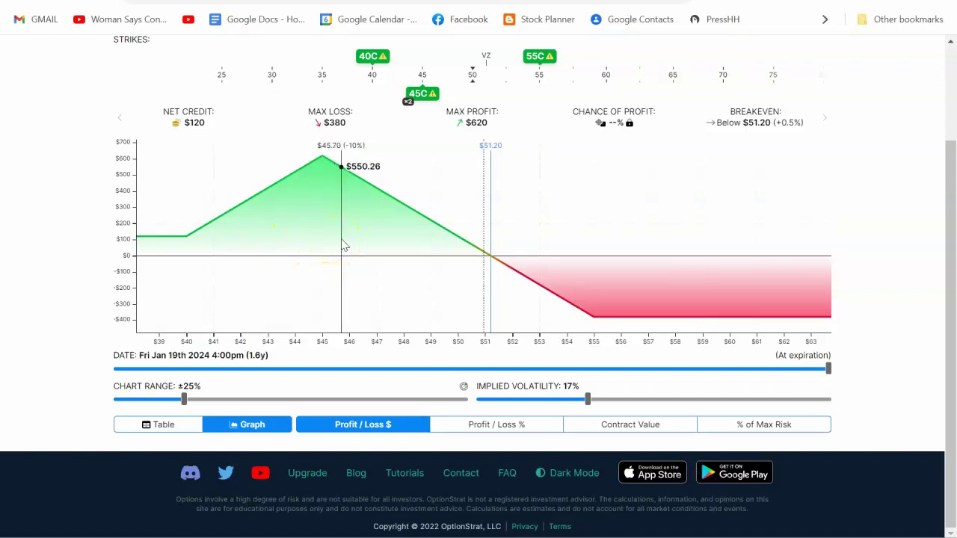
{"action": "left_click", "coordinate": [234, 433]}
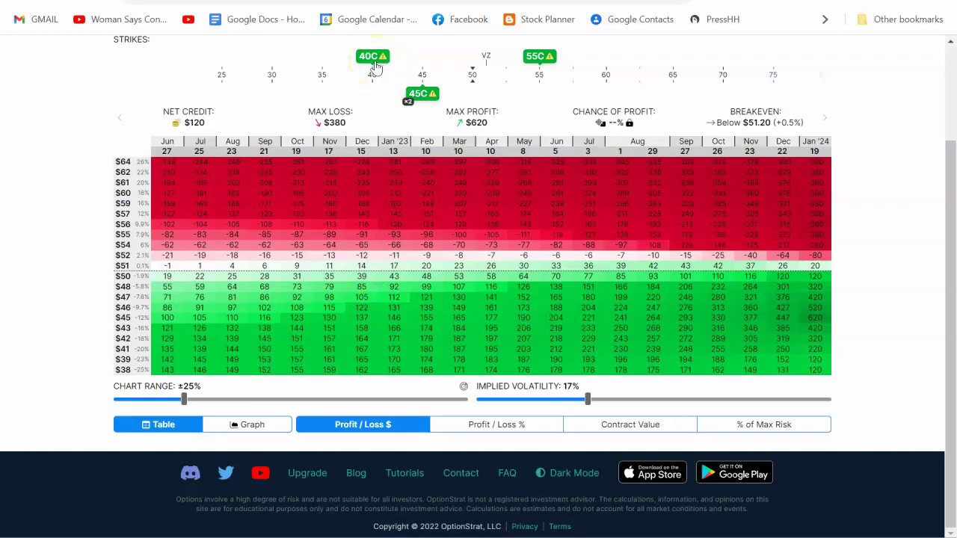
{"action": "left_click", "coordinate": [371, 59]}
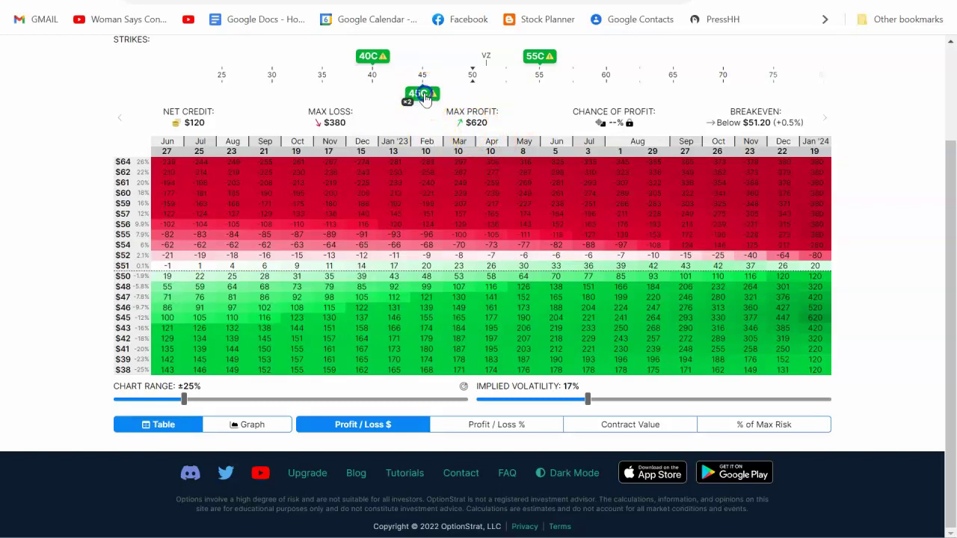
{"action": "left_click", "coordinate": [423, 96]}
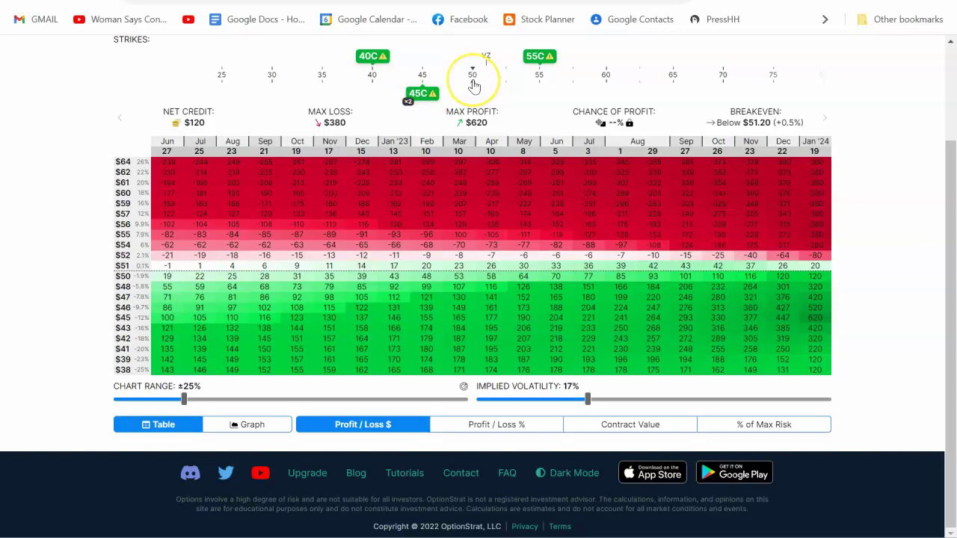
- Check the 40C leg's quote details, then sketch a flat line near $49 and an up arrow toward $58 on VZ
{"action": "scroll", "coordinate": [473, 84], "scroll_direction": "up", "scroll_amount": 1}
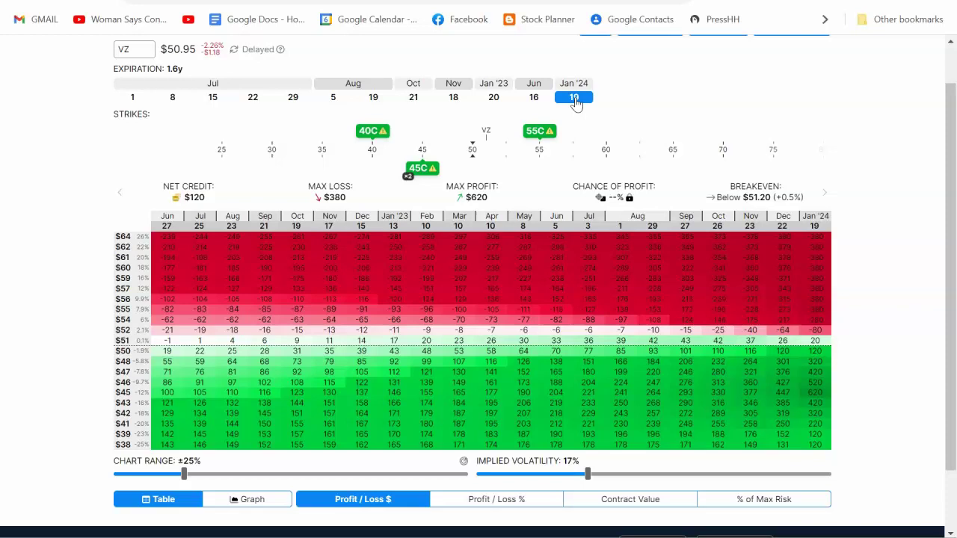
{"action": "left_click", "coordinate": [375, 133]}
{"action": "left_click", "coordinate": [202, 196]}
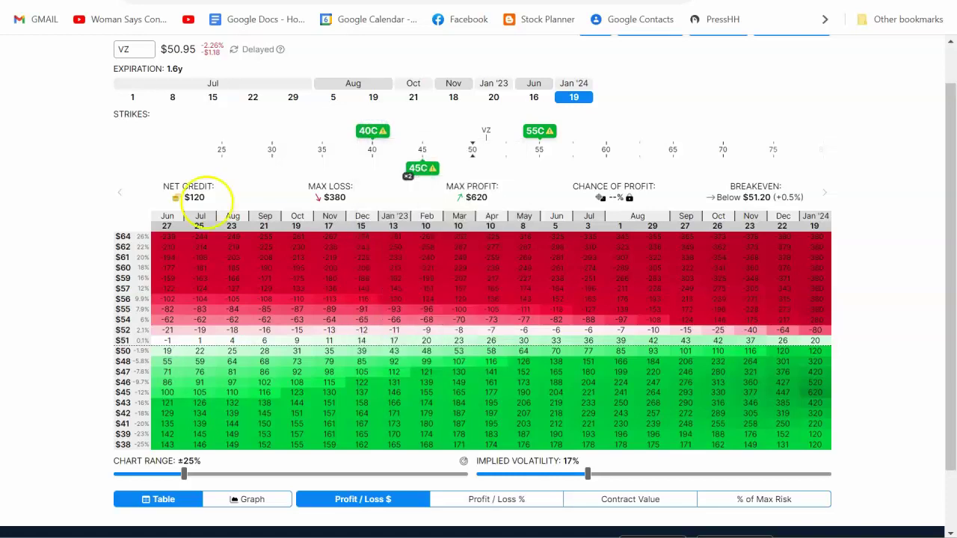
{"action": "left_click", "coordinate": [382, 133]}
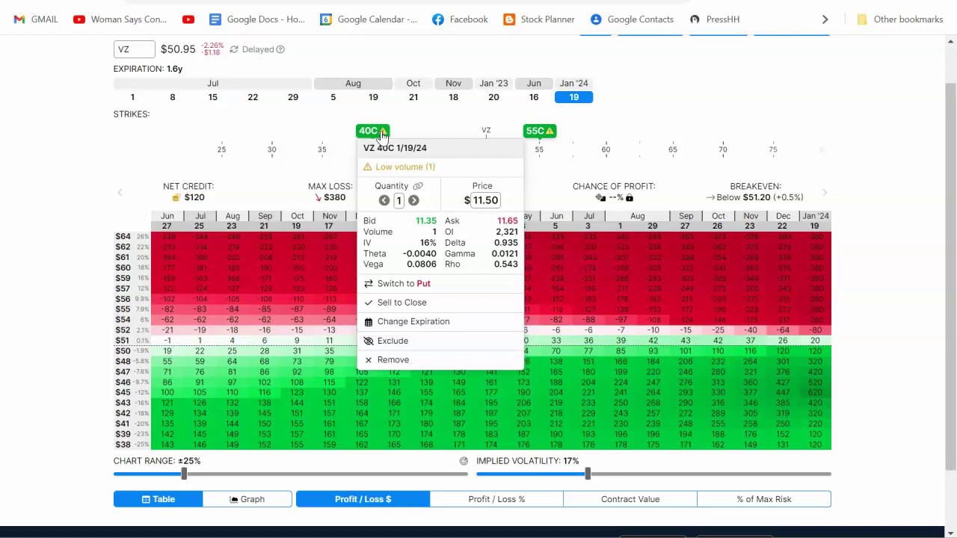
{"action": "left_click", "coordinate": [275, 159]}
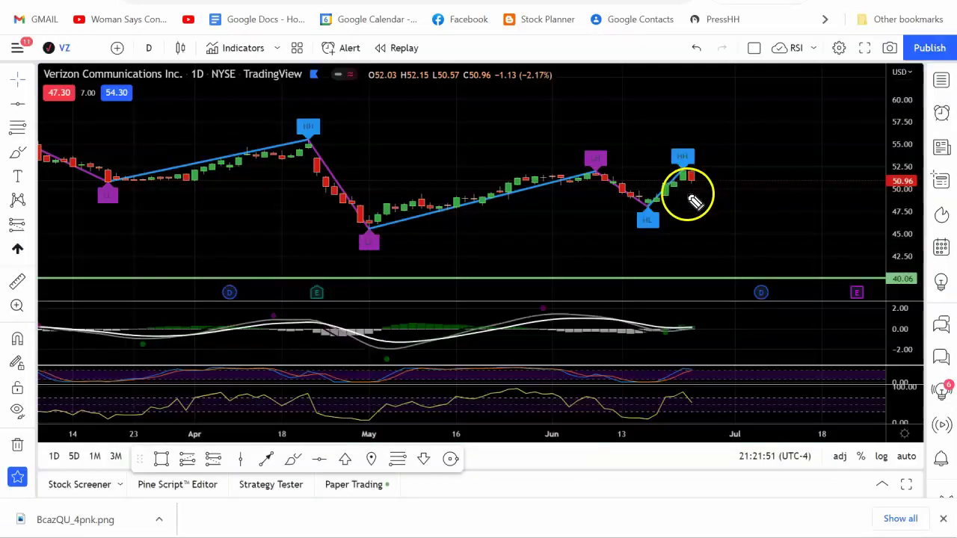
{"action": "mouse_move", "coordinate": [687, 197]}
{"action": "left_mouse_down"}
{"action": "mouse_move", "coordinate": [626, 211]}
{"action": "mouse_move", "coordinate": [876, 200]}
{"action": "left_mouse_up"}
{"action": "mouse_move", "coordinate": [736, 177]}
{"action": "left_mouse_down"}
{"action": "mouse_move", "coordinate": [846, 114]}
{"action": "mouse_move", "coordinate": [850, 134]}
{"action": "mouse_move", "coordinate": [828, 118]}
{"action": "left_mouse_up"}
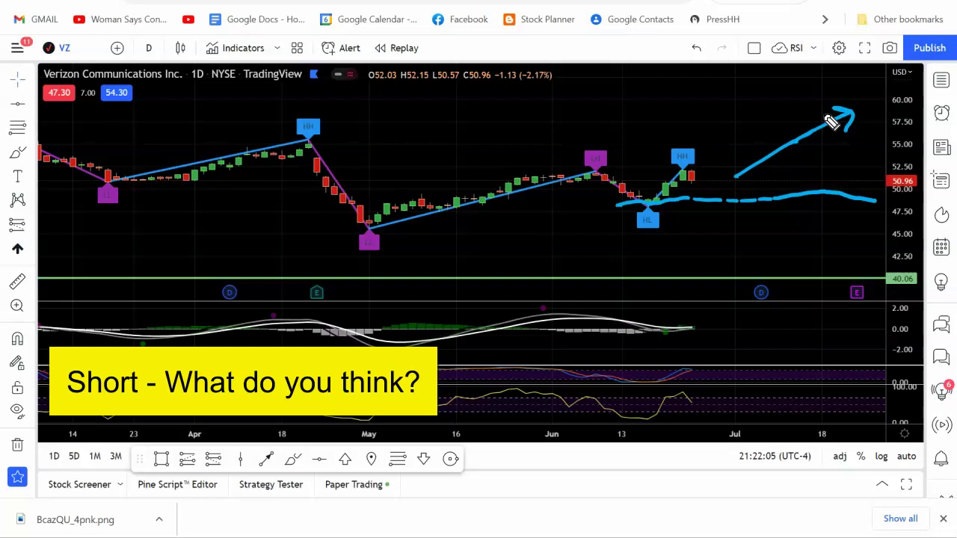
- Draw a downward arrow from the latest candles toward $47.50
{"action": "left_click", "coordinate": [733, 187]}
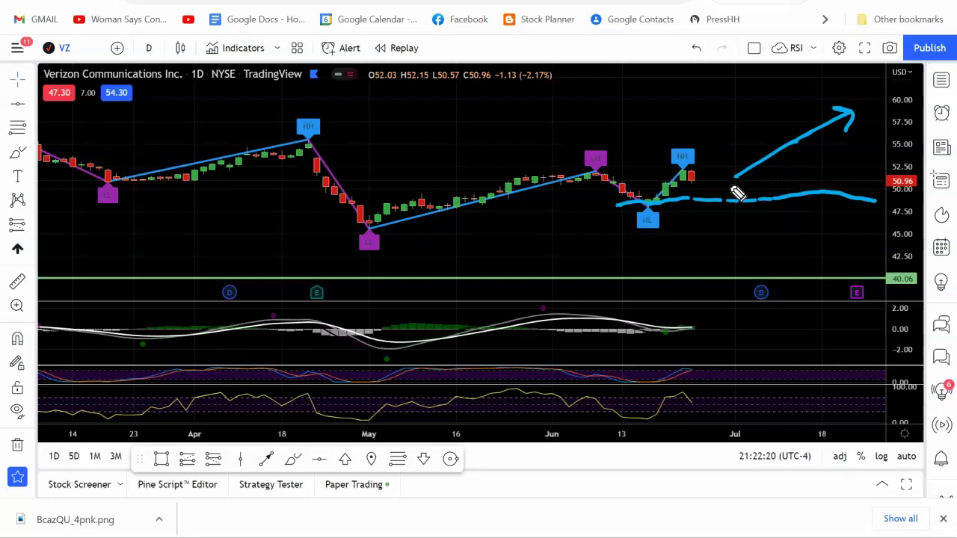
{"action": "mouse_move", "coordinate": [711, 181]}
{"action": "left_mouse_down"}
{"action": "mouse_move", "coordinate": [777, 220]}
{"action": "mouse_move", "coordinate": [762, 227]}
{"action": "left_mouse_up"}
{"action": "left_click", "coordinate": [824, 271]}
- Mark an X just above the 40.06 line and draw a rebound arrow up-right toward $45
{"action": "mouse_move", "coordinate": [823, 258]}
{"action": "left_mouse_down"}
{"action": "mouse_move", "coordinate": [799, 284]}
{"action": "mouse_move", "coordinate": [824, 288]}
{"action": "left_mouse_up"}
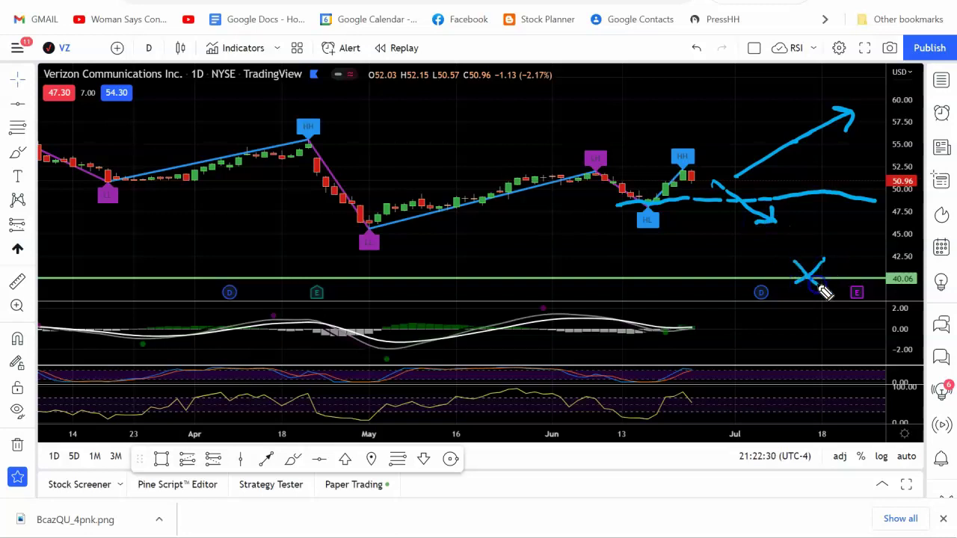
{"action": "left_click", "coordinate": [840, 278]}
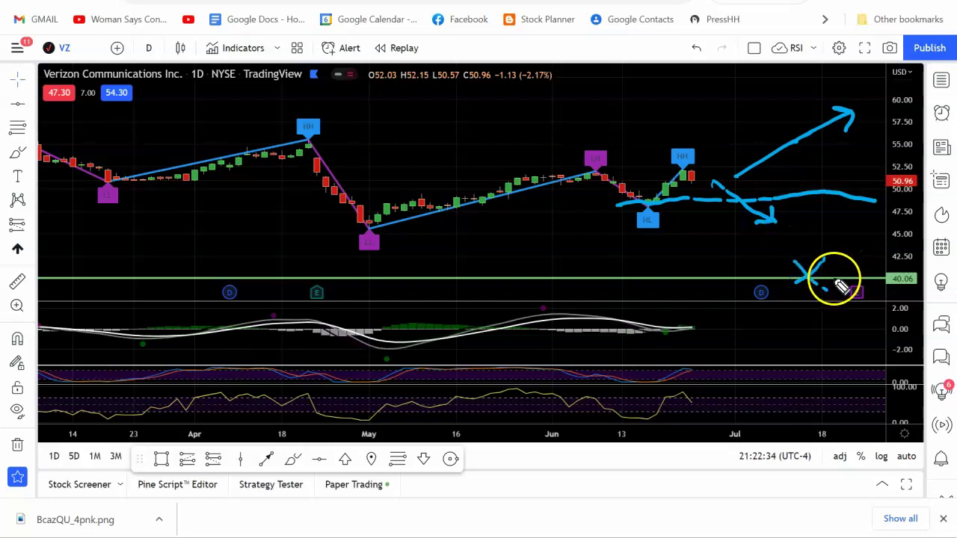
{"action": "mouse_move", "coordinate": [824, 288]}
{"action": "left_mouse_down"}
{"action": "mouse_move", "coordinate": [889, 246]}
{"action": "mouse_move", "coordinate": [882, 236]}
{"action": "mouse_move", "coordinate": [886, 256]}
{"action": "left_mouse_up"}
{"action": "left_click_drag", "start_coordinate": [822, 303], "coordinate": [843, 258]}
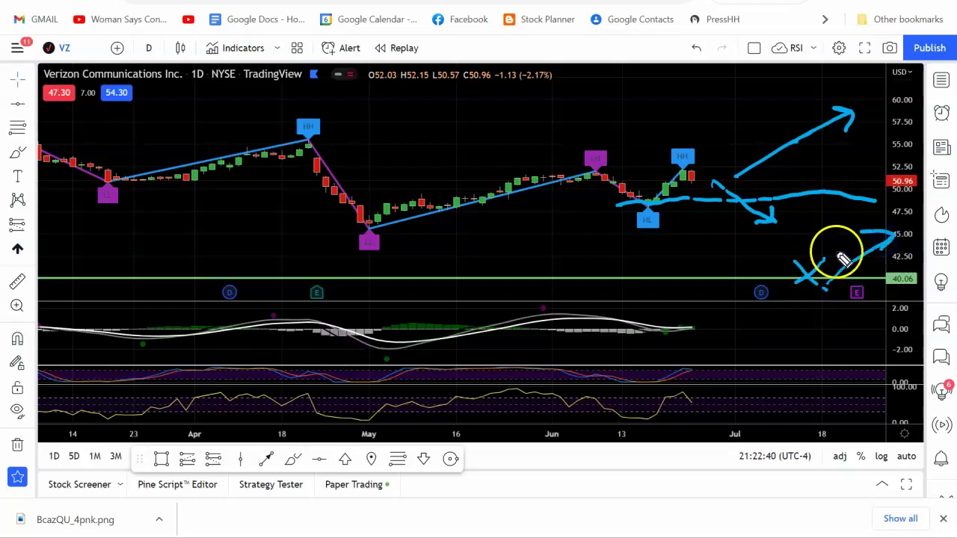